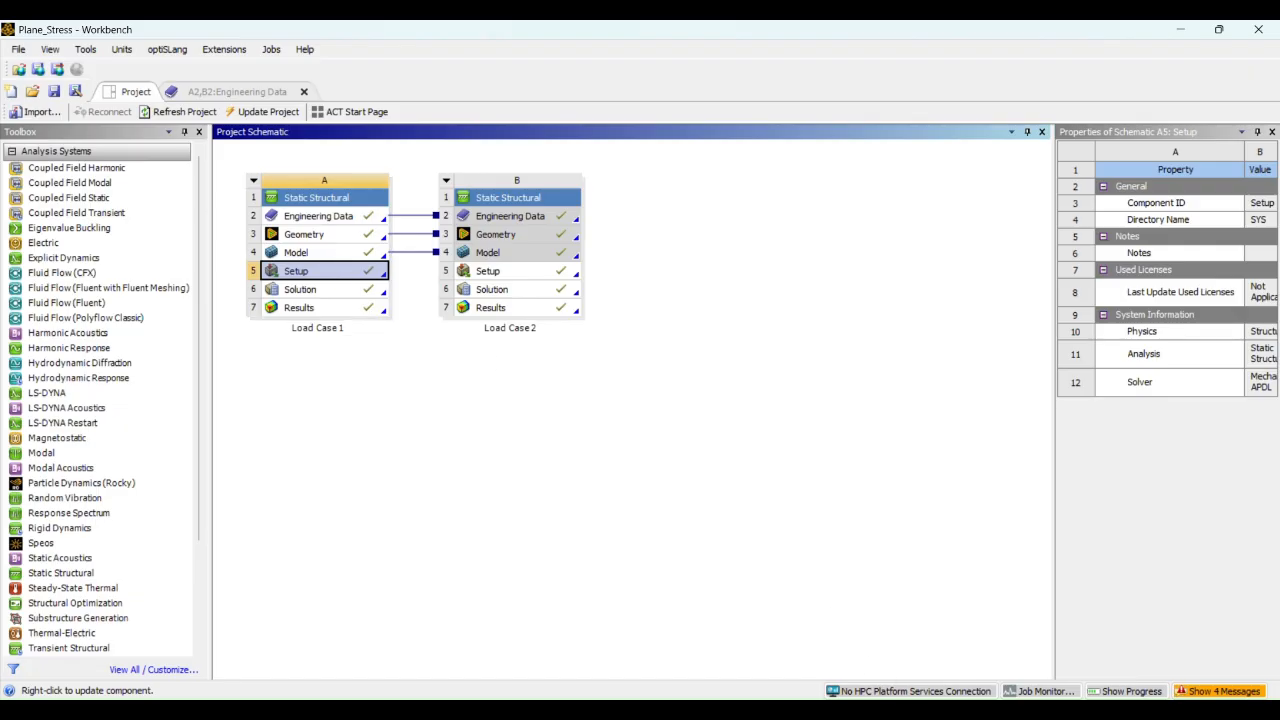
- Switch to Ansys Mechanical and examine the Force load under Static Structural (A5)
left_click(930, 712)
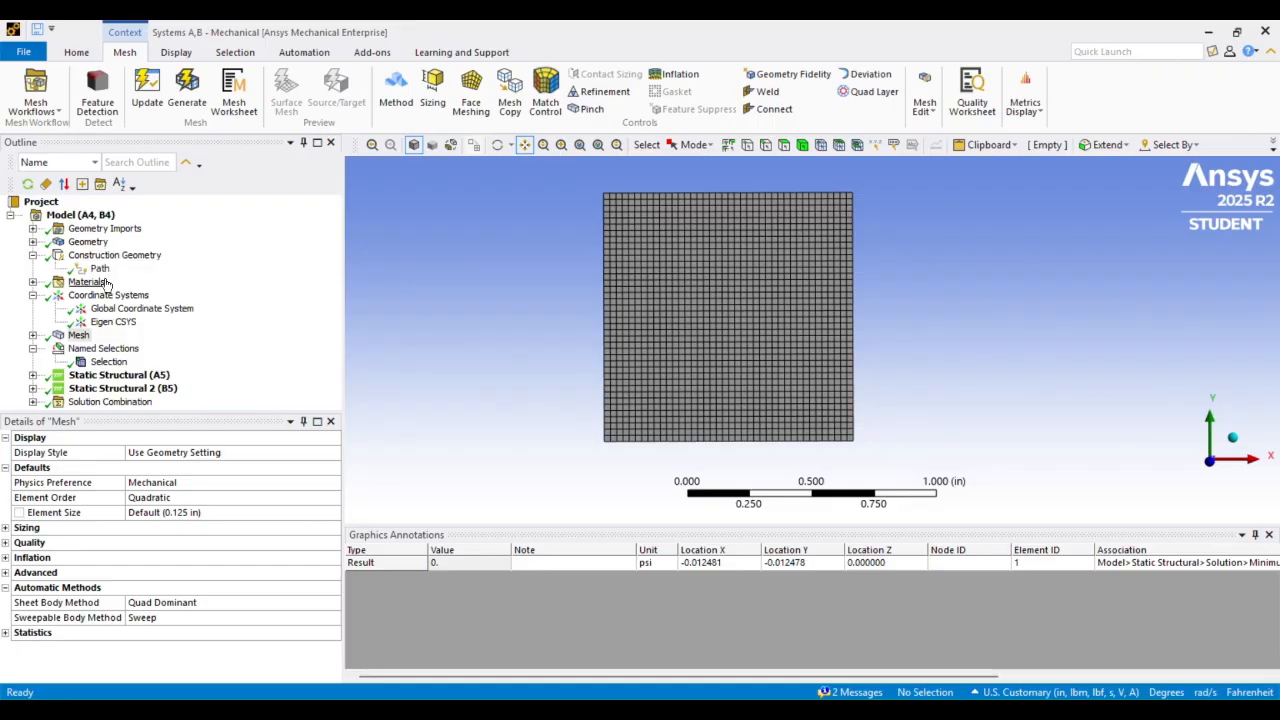
left_click(33, 375)
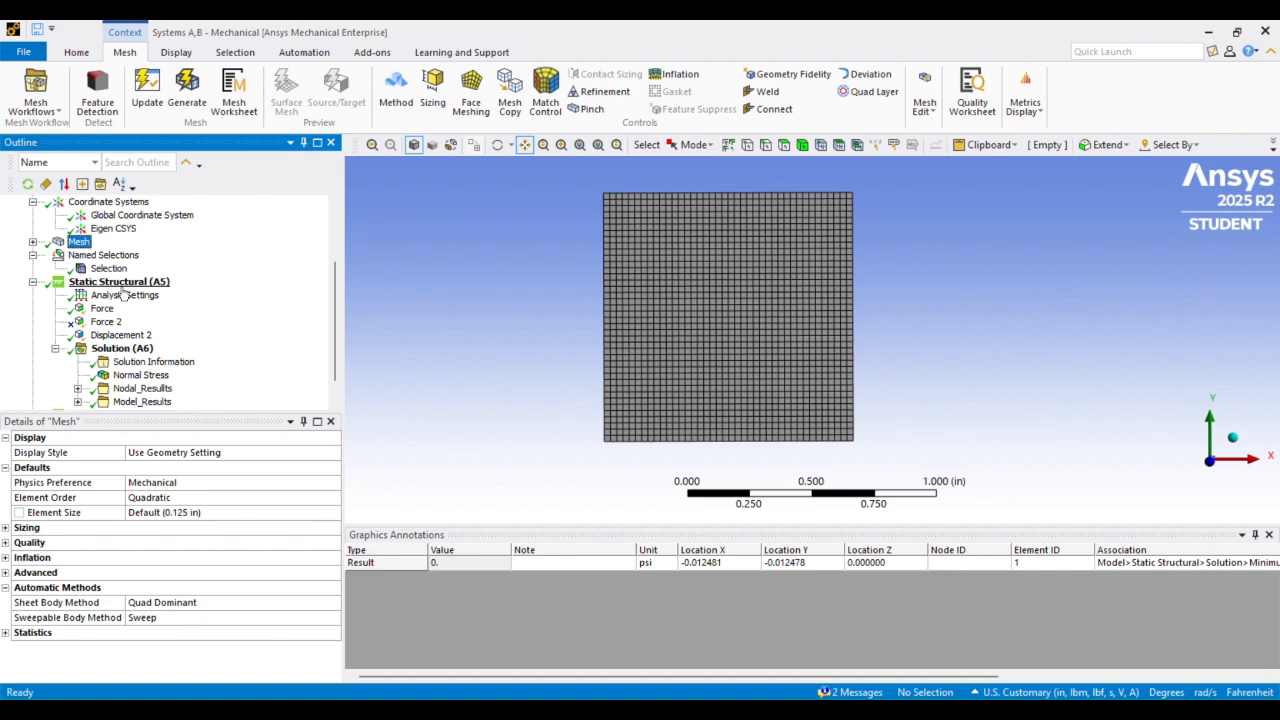
scroll(125, 292, "down", 1)
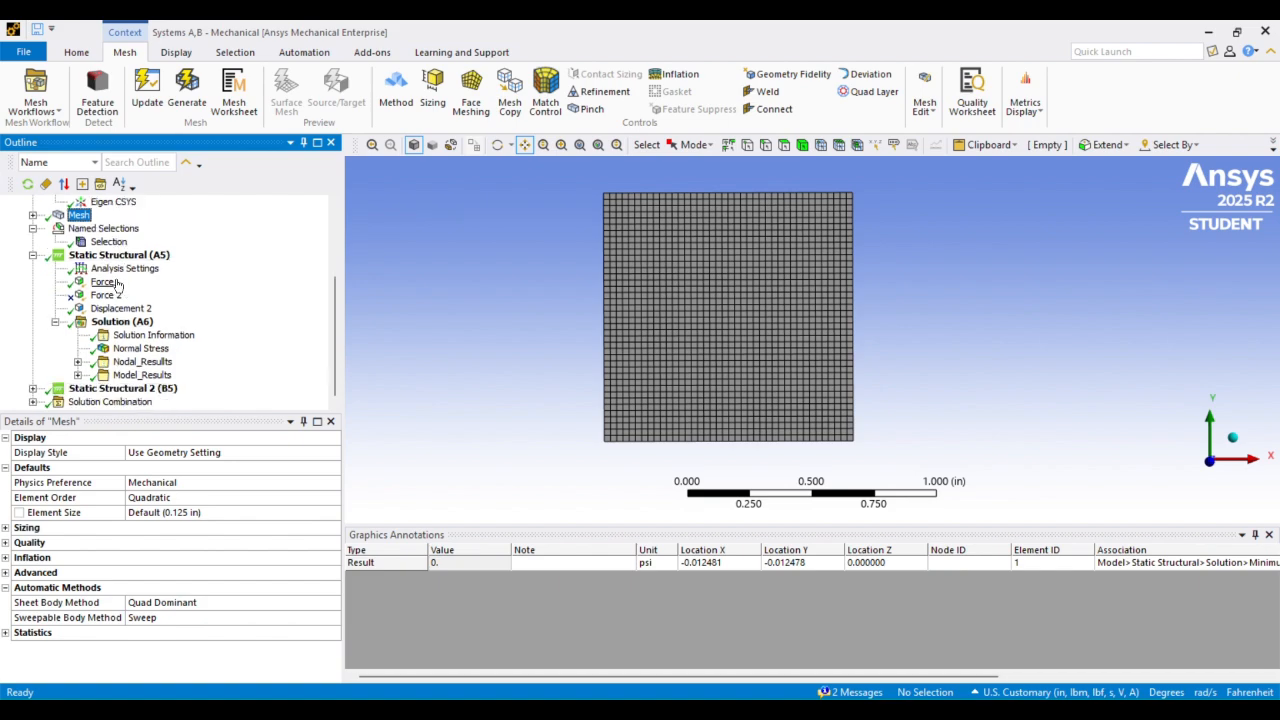
left_click(104, 282)
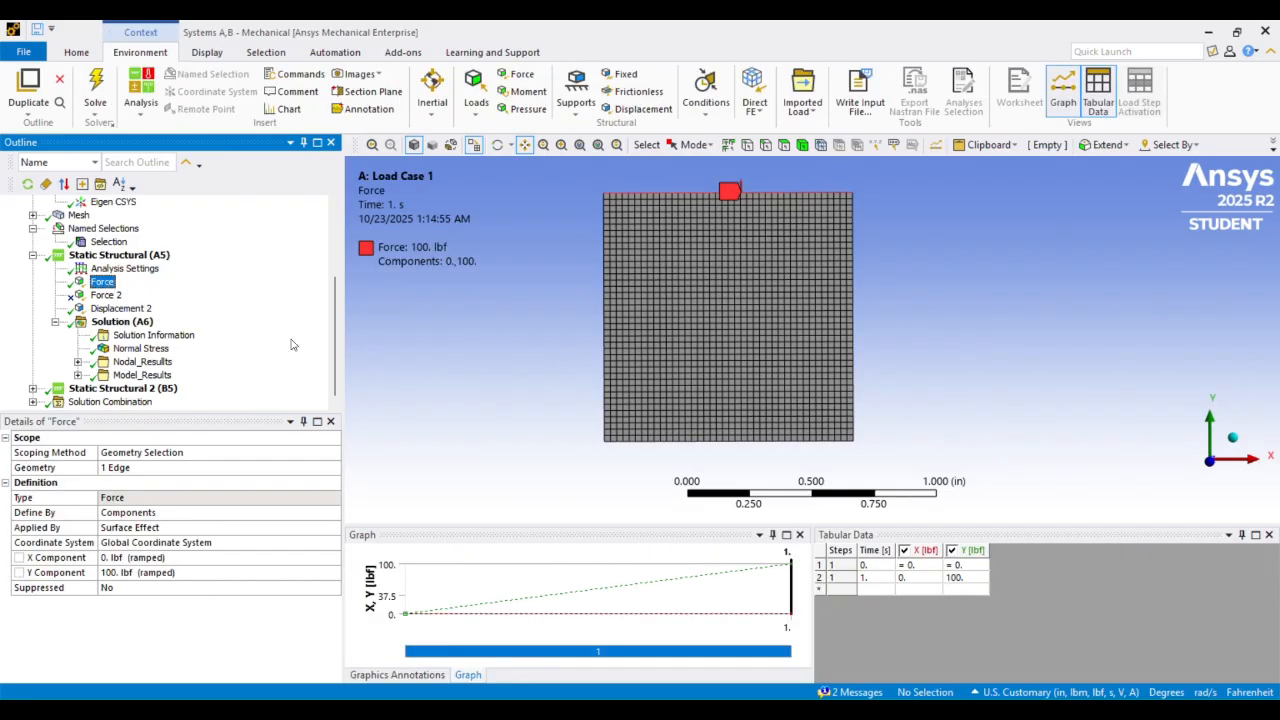
scroll(705, 250, "down", 1)
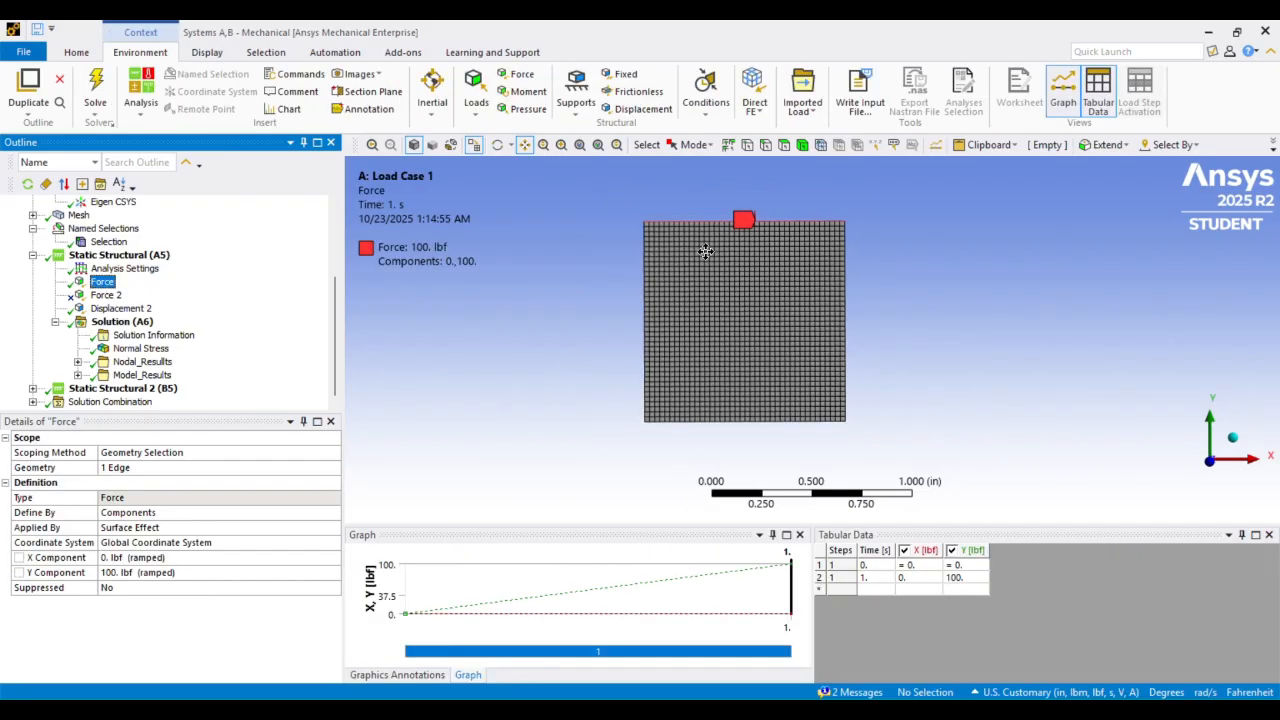
scroll(705, 250, "up", 1)
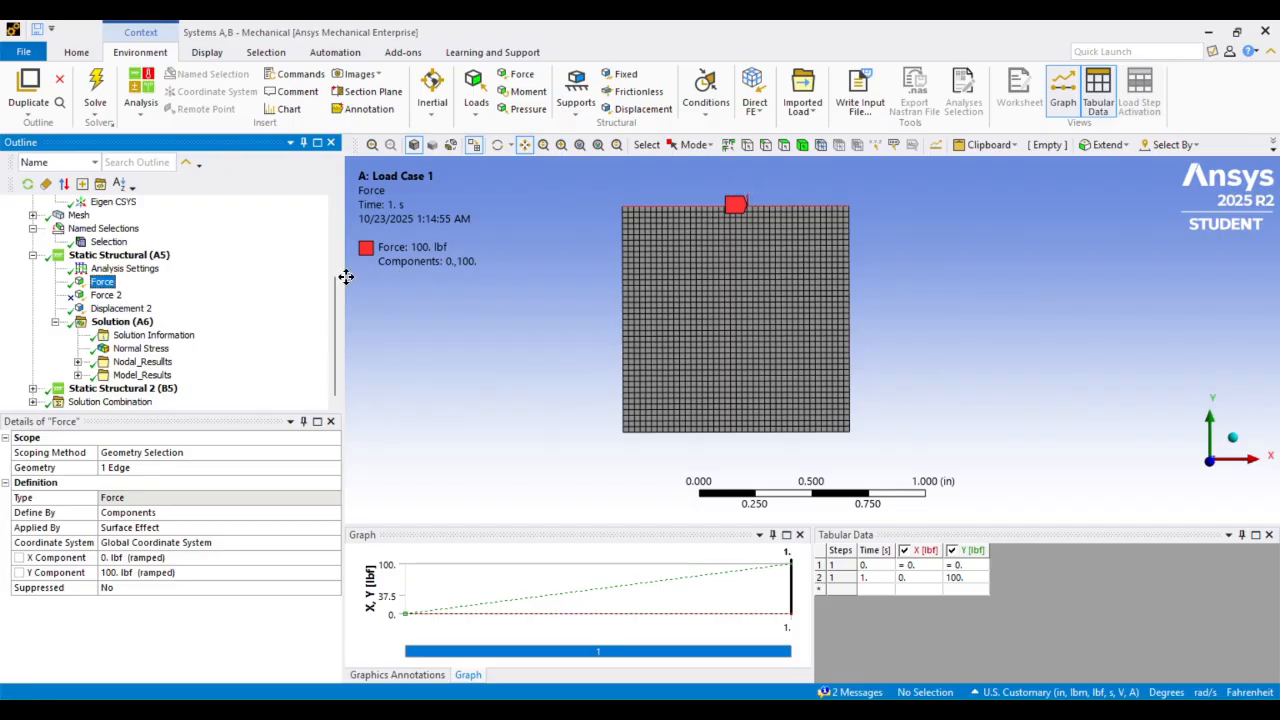
- Expand the Nodal_Results group under Solution (A6) and display the Global Coordinate System on the meshed plate
left_click(77, 362)
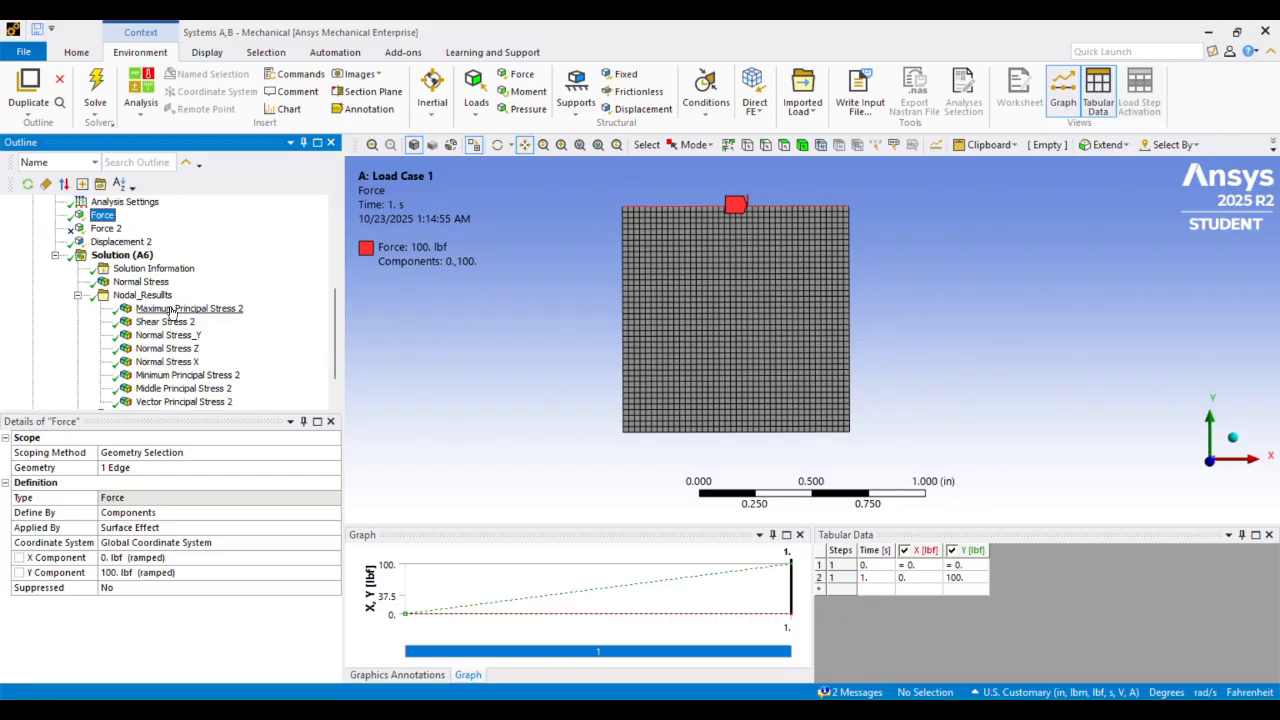
scroll(172, 312, "down", 1)
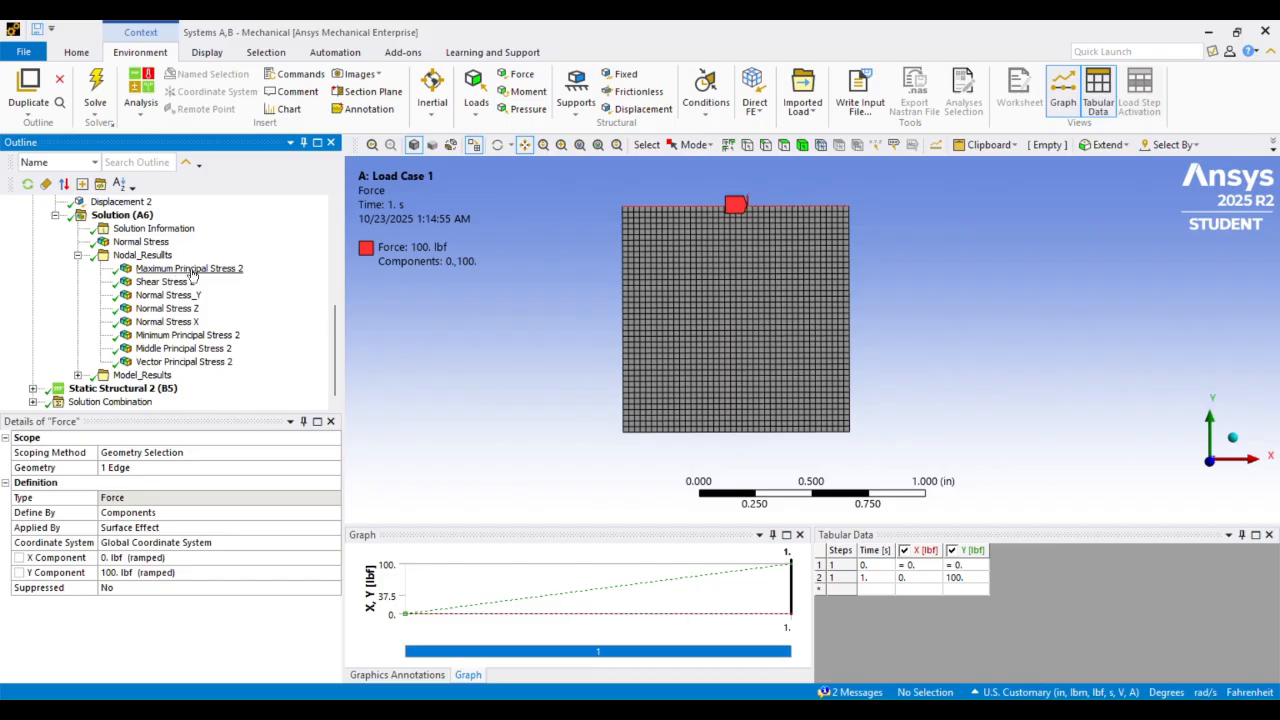
scroll(766, 323, "up", 3)
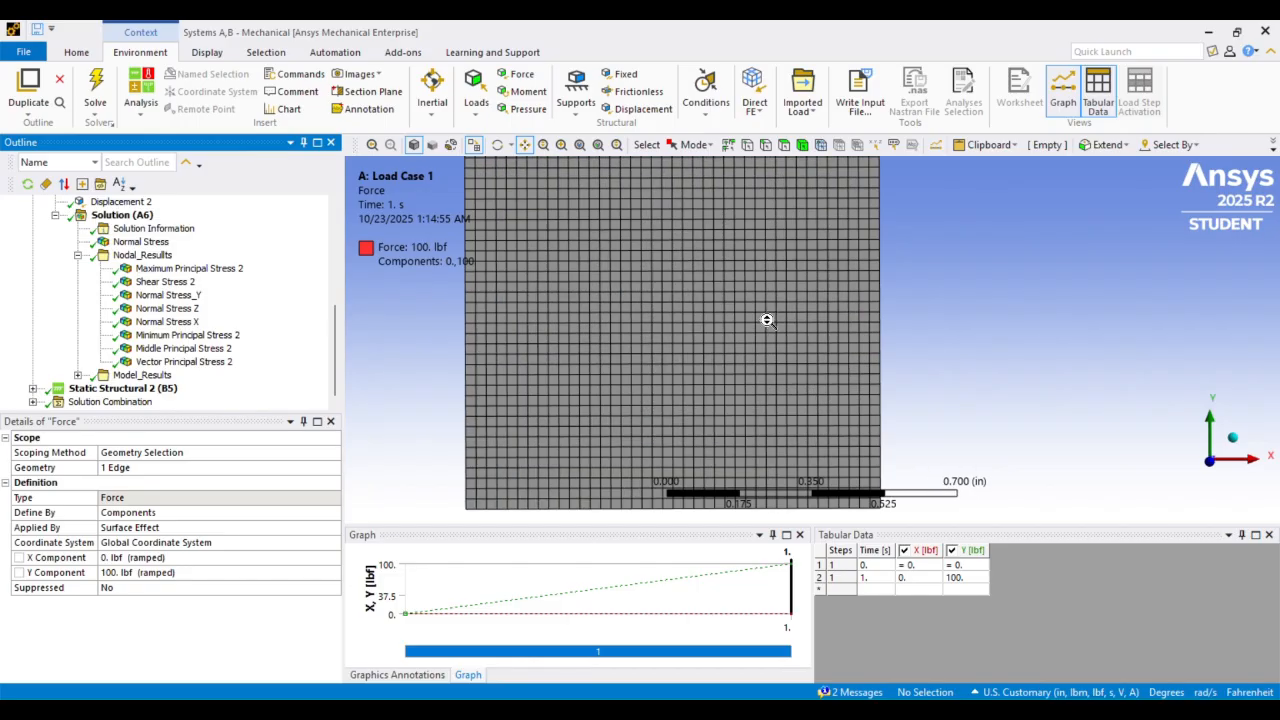
scroll(766, 320, "down", 1)
scroll(766, 320, "down", 1)
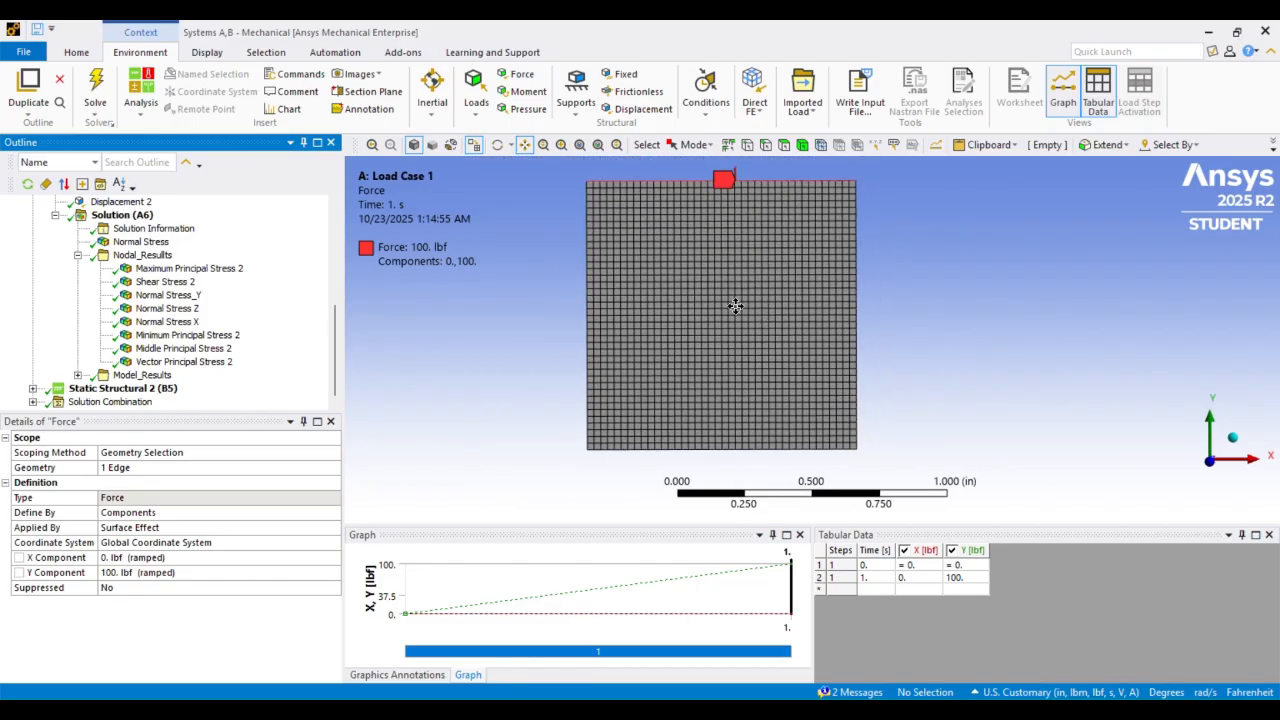
scroll(735, 305, "up", 1)
scroll(138, 265, "up", 4)
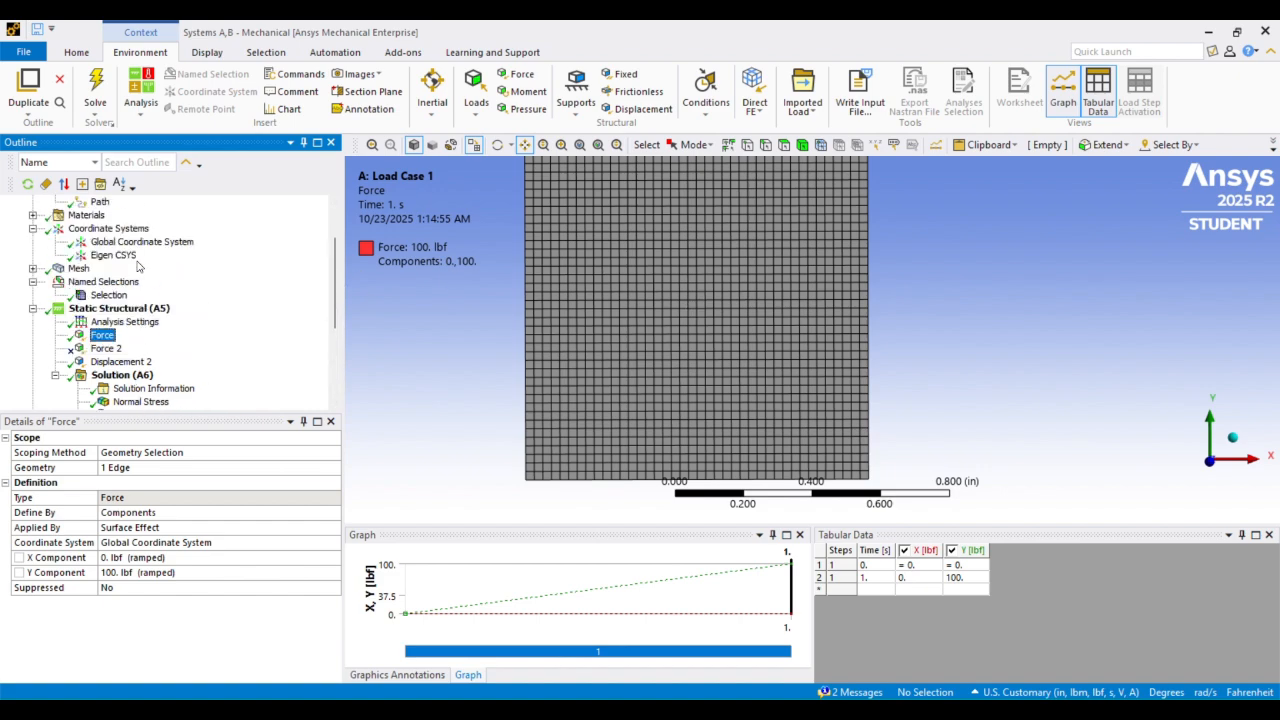
left_click(142, 245)
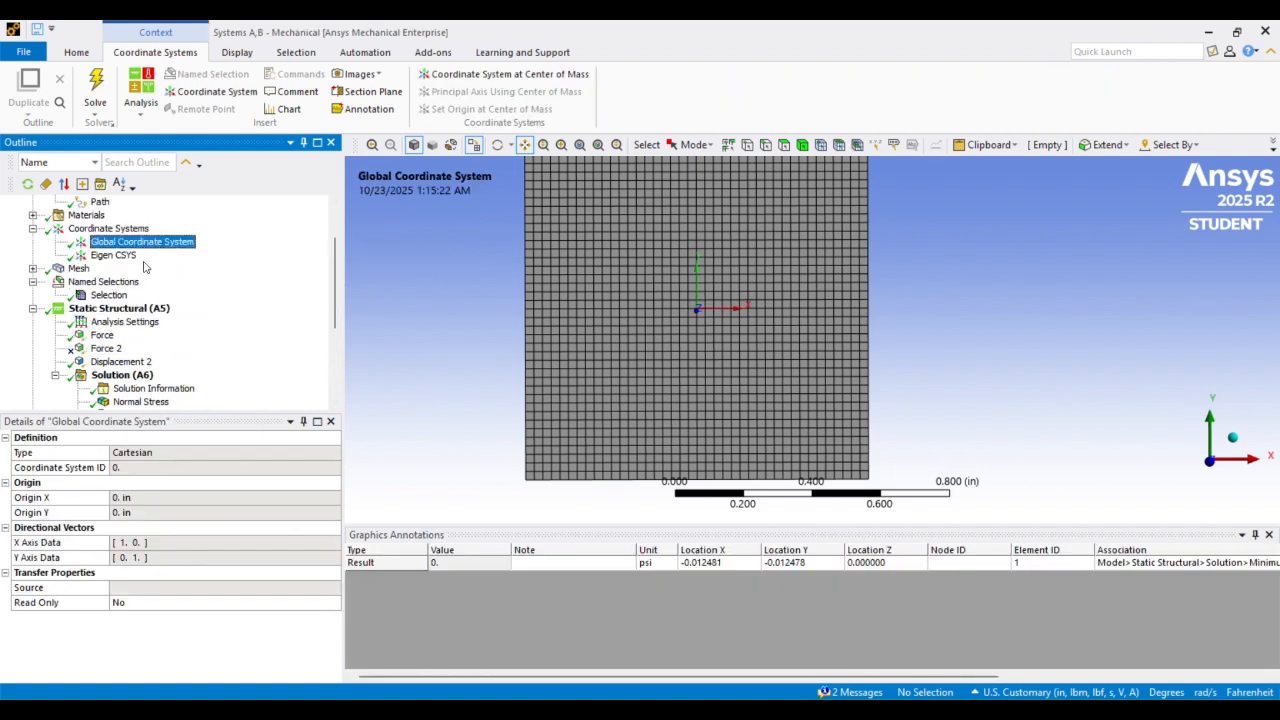
- Examine the Normal Stress_Y nodal result of Load Case 1 around its minimum marker
scroll(143, 265, "down", 4)
scroll(145, 266, "down", 1)
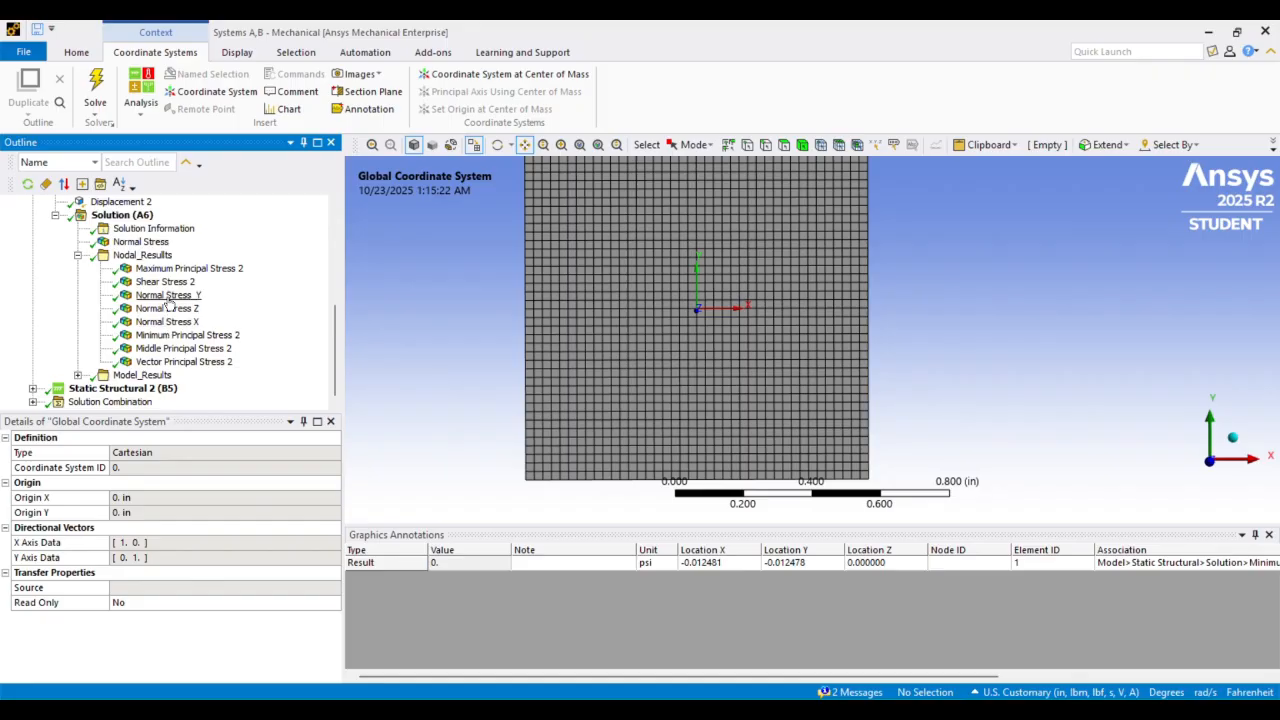
left_click(168, 296)
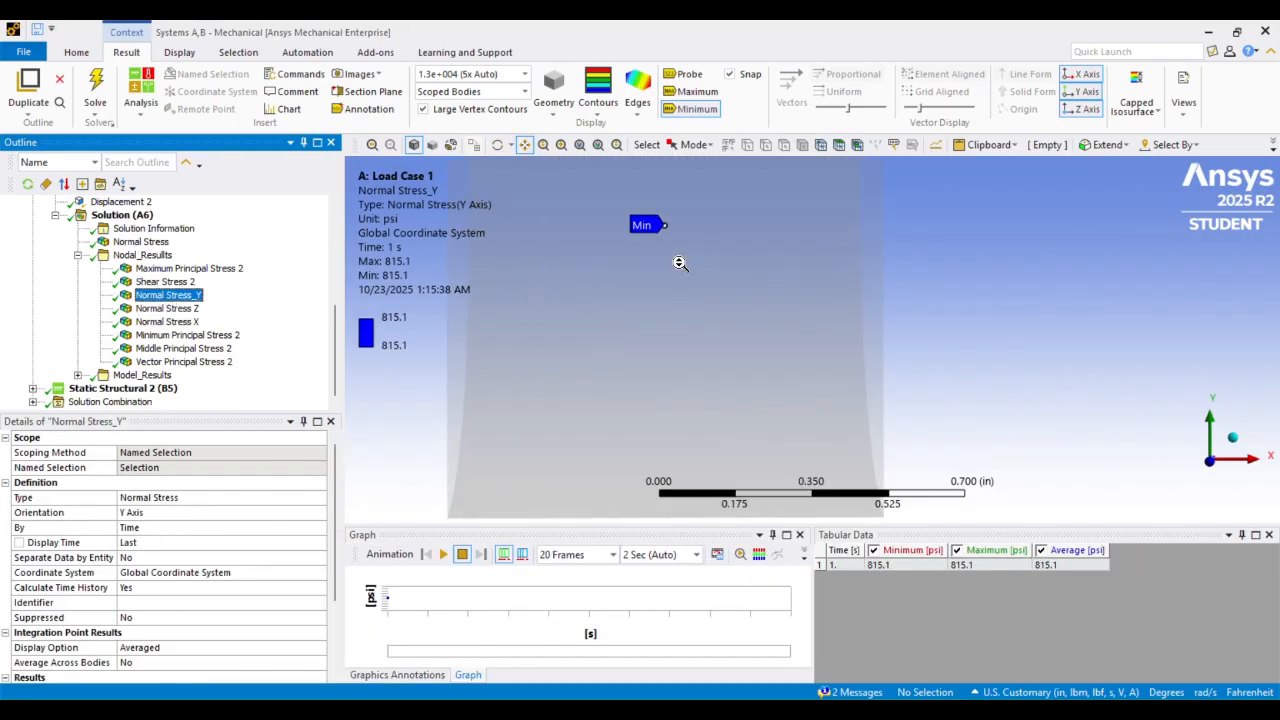
left_click_drag(680, 238, 714, 297)
scroll(706, 289, "up", 2)
left_click_drag(676, 252, 723, 249)
scroll(723, 252, "down", 1)
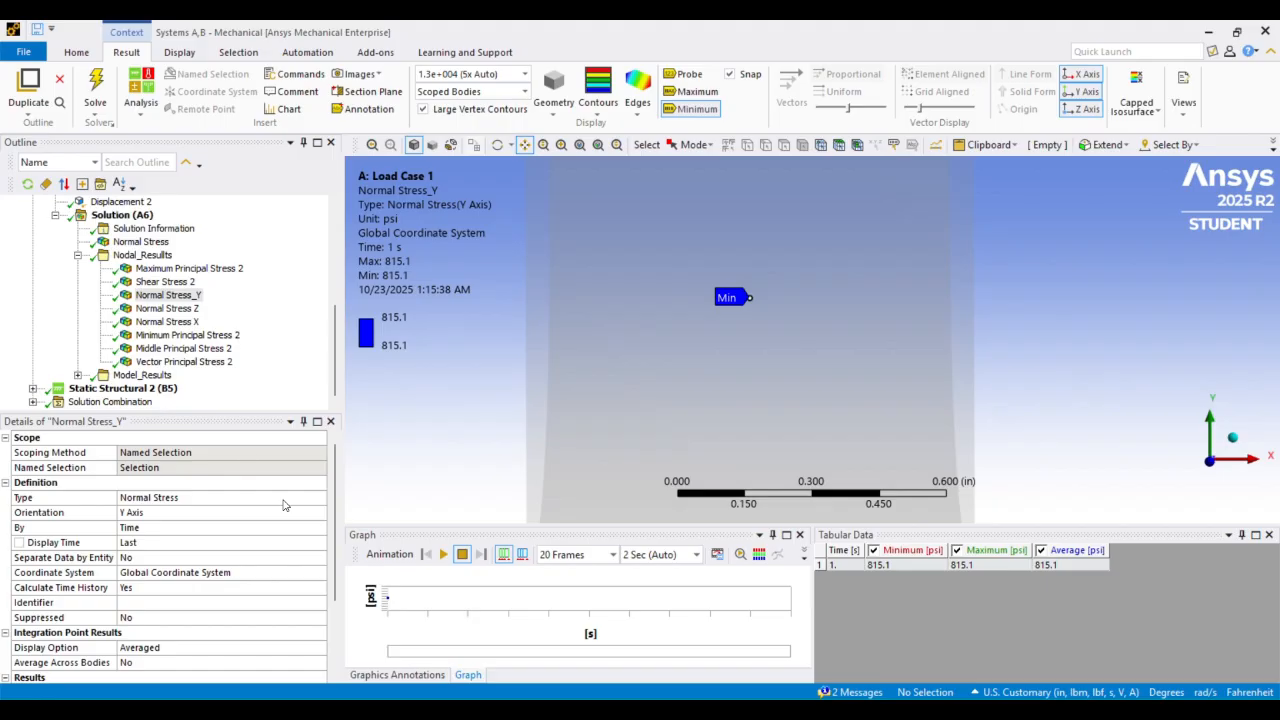
- Review the Normal Stress X and Normal Stress Z nodal results of Load Case 1
left_click(175, 322)
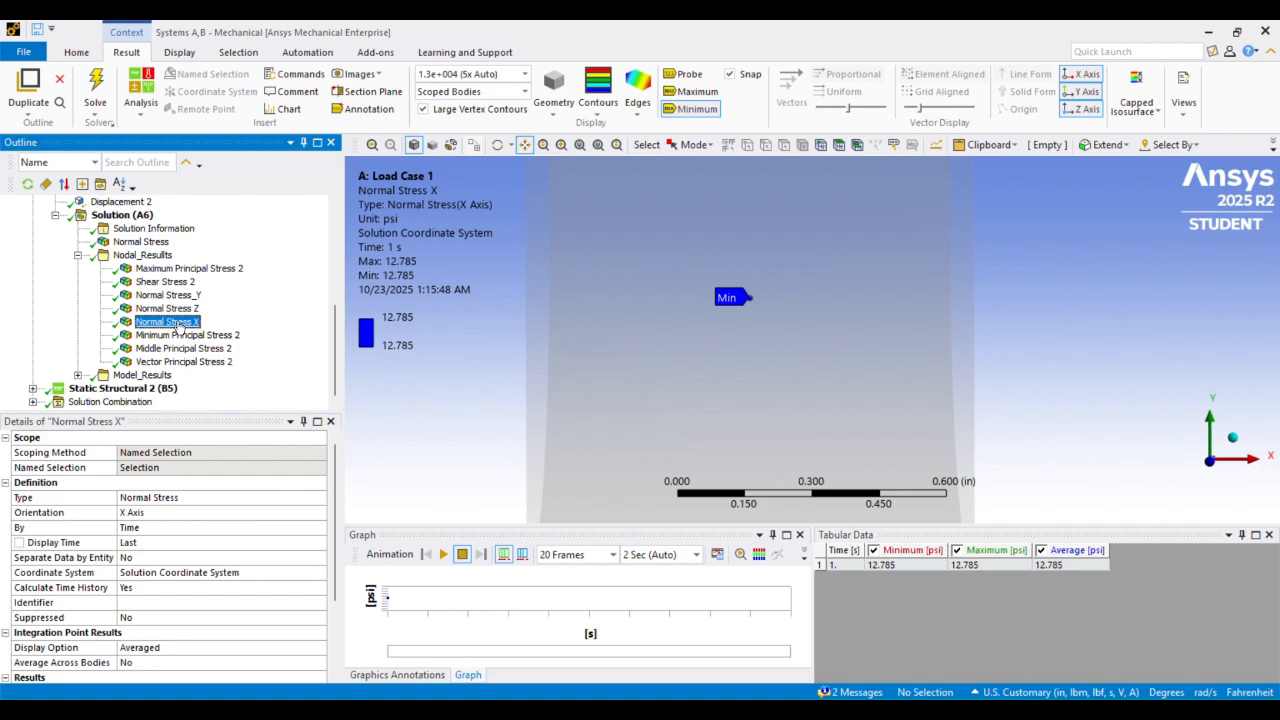
left_click(175, 310)
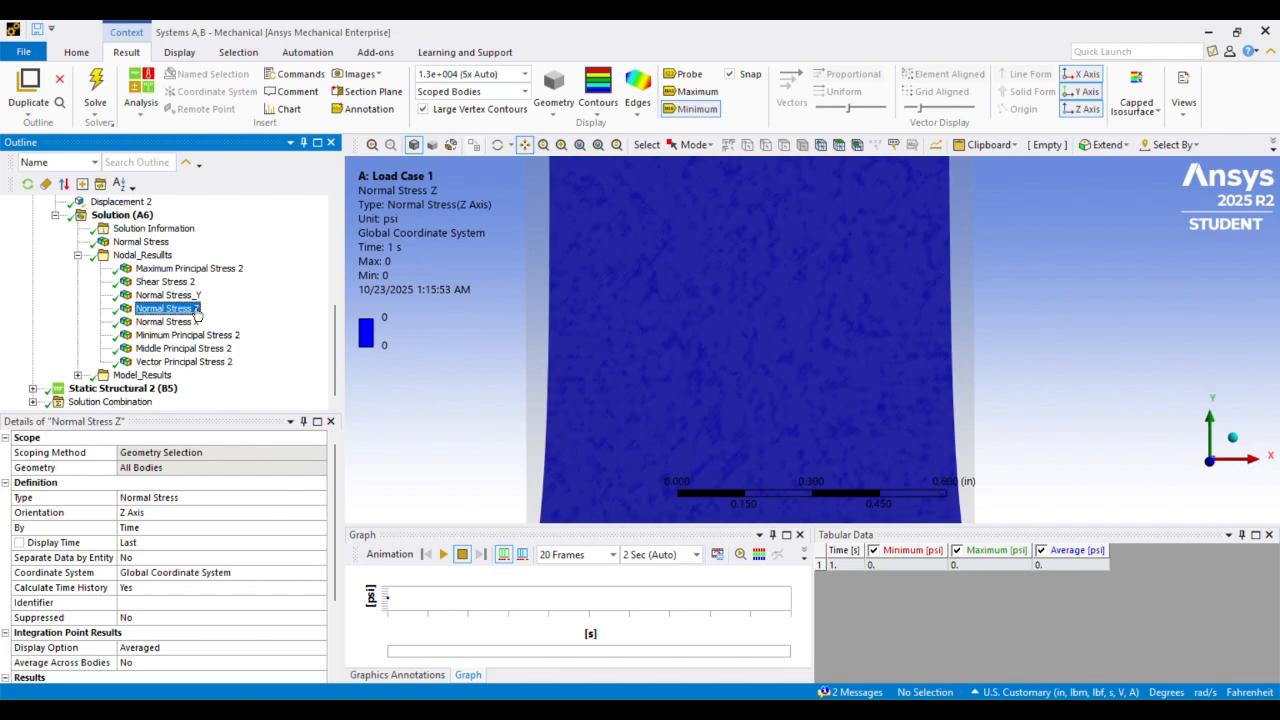
scroll(704, 324, "down", 4)
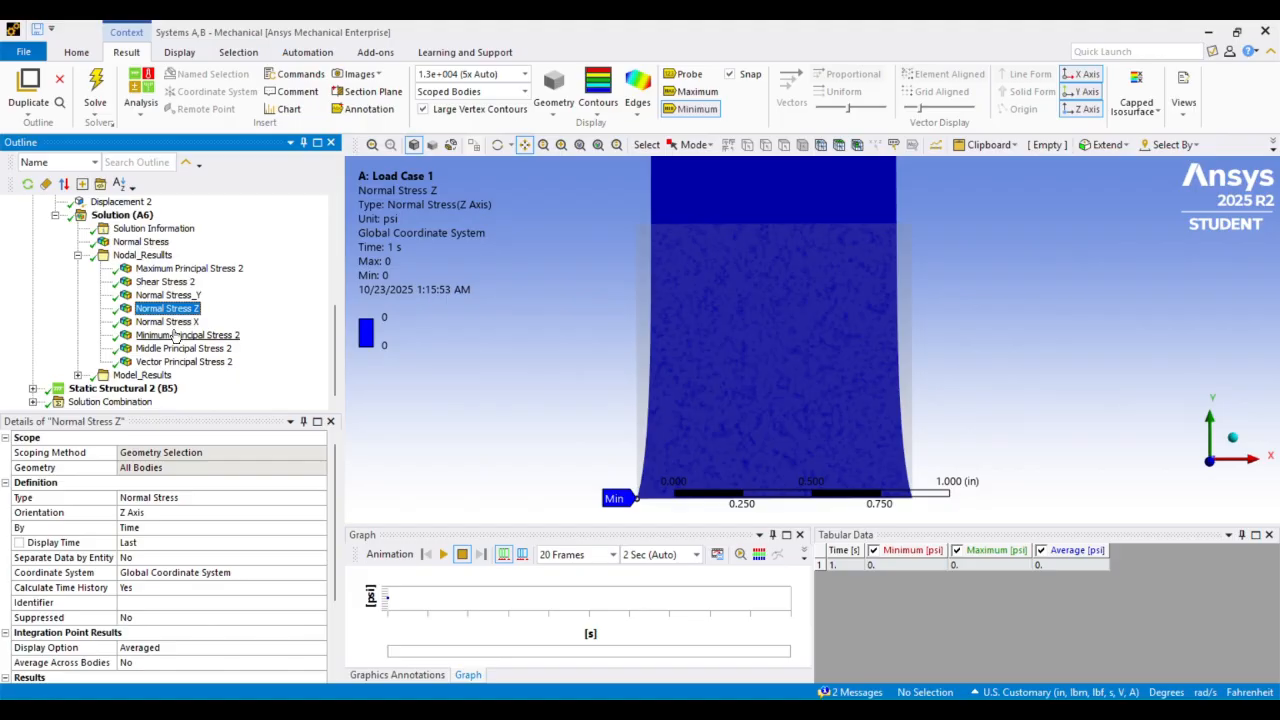
- Review the maximum, middle and minimum principal stress results and the Shear Stress 2 result in Nodal_Results
left_click(186, 269)
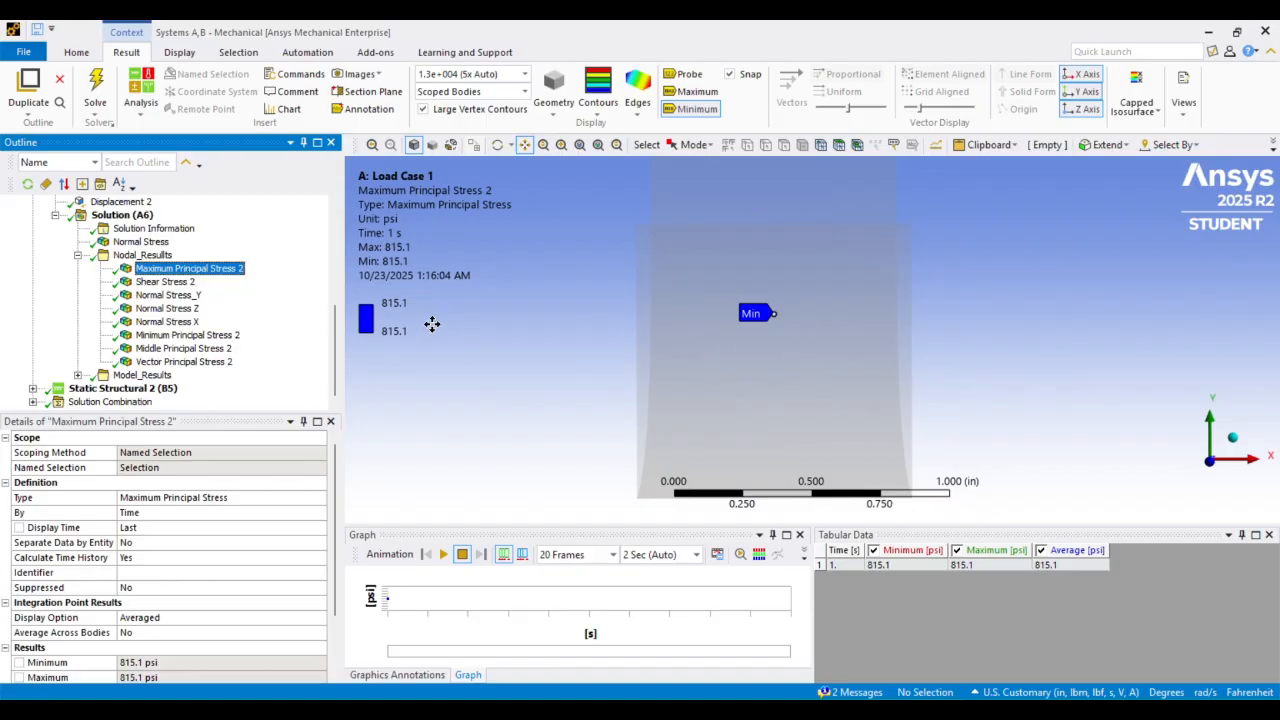
left_click(168, 348)
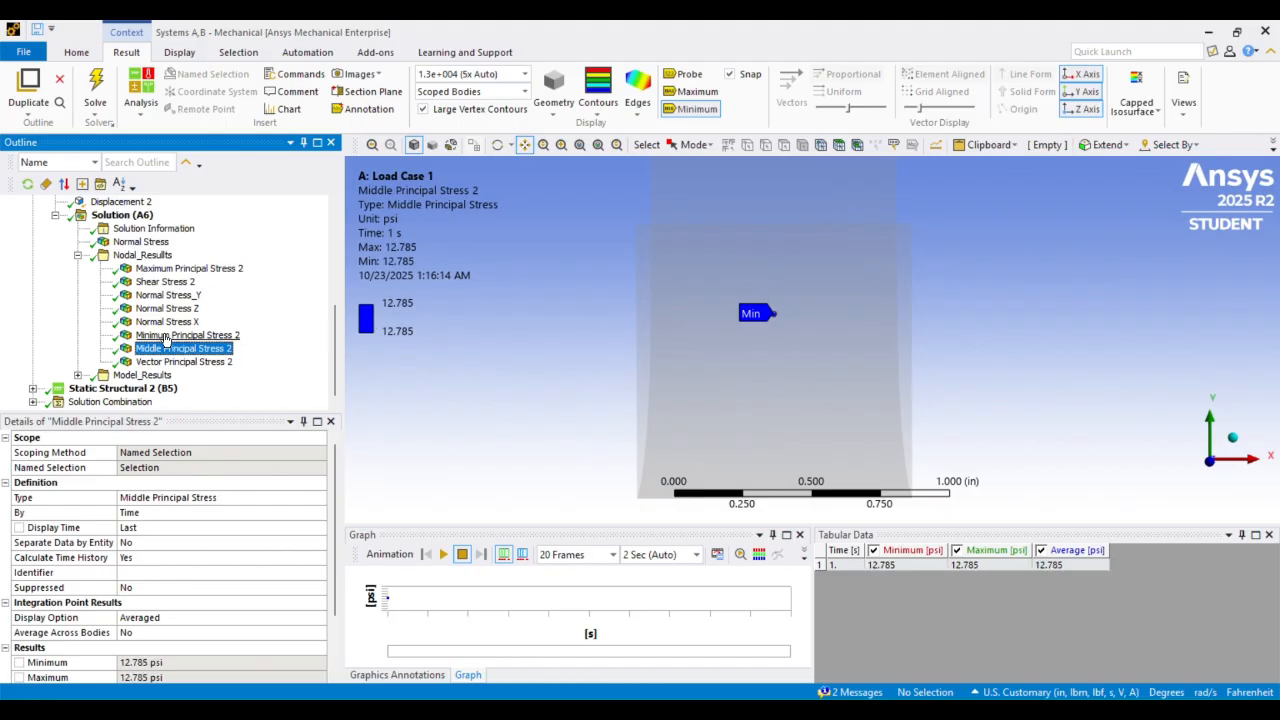
left_click(165, 337)
left_click(168, 350)
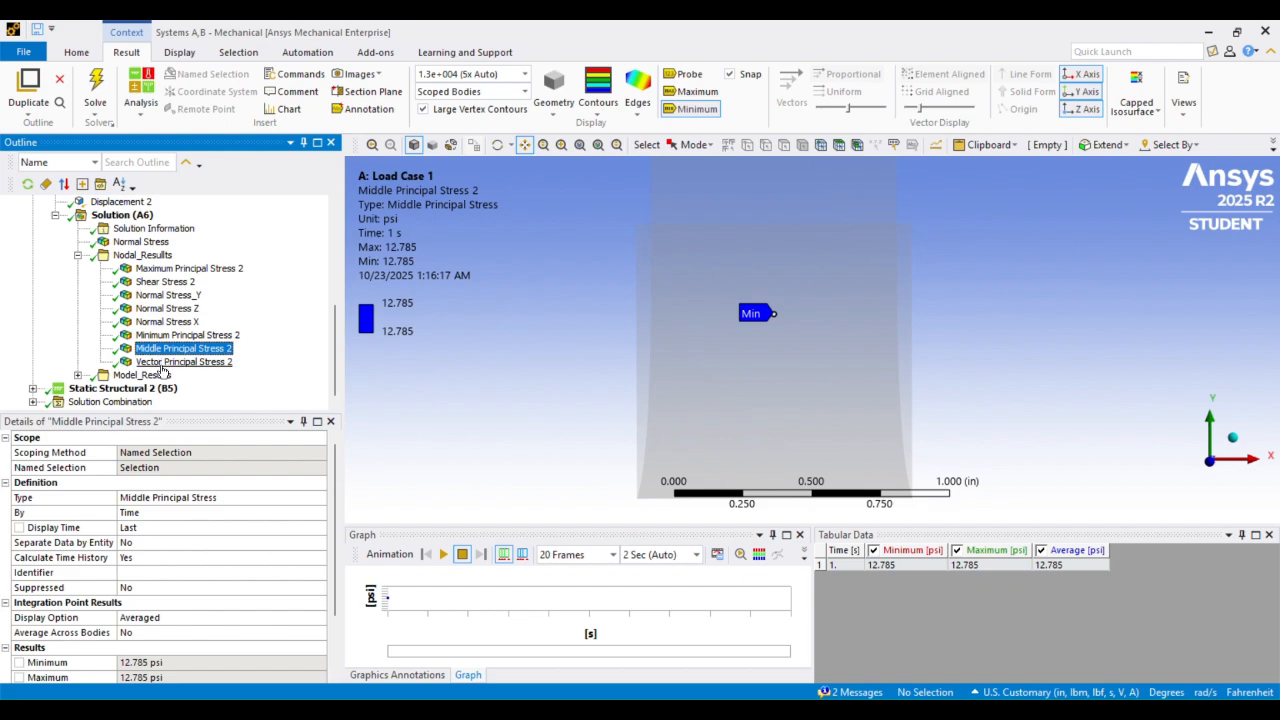
left_click(168, 283)
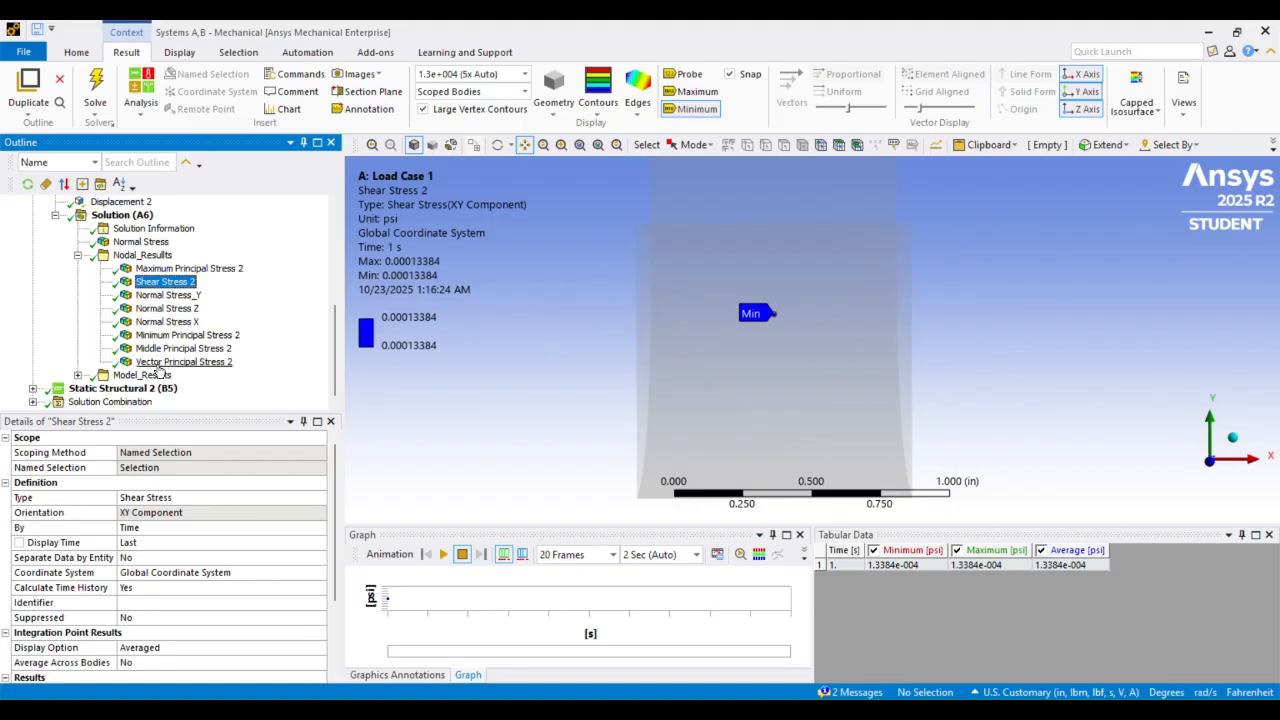
left_click(137, 215)
right_click(137, 215)
mouse_move(175, 221)
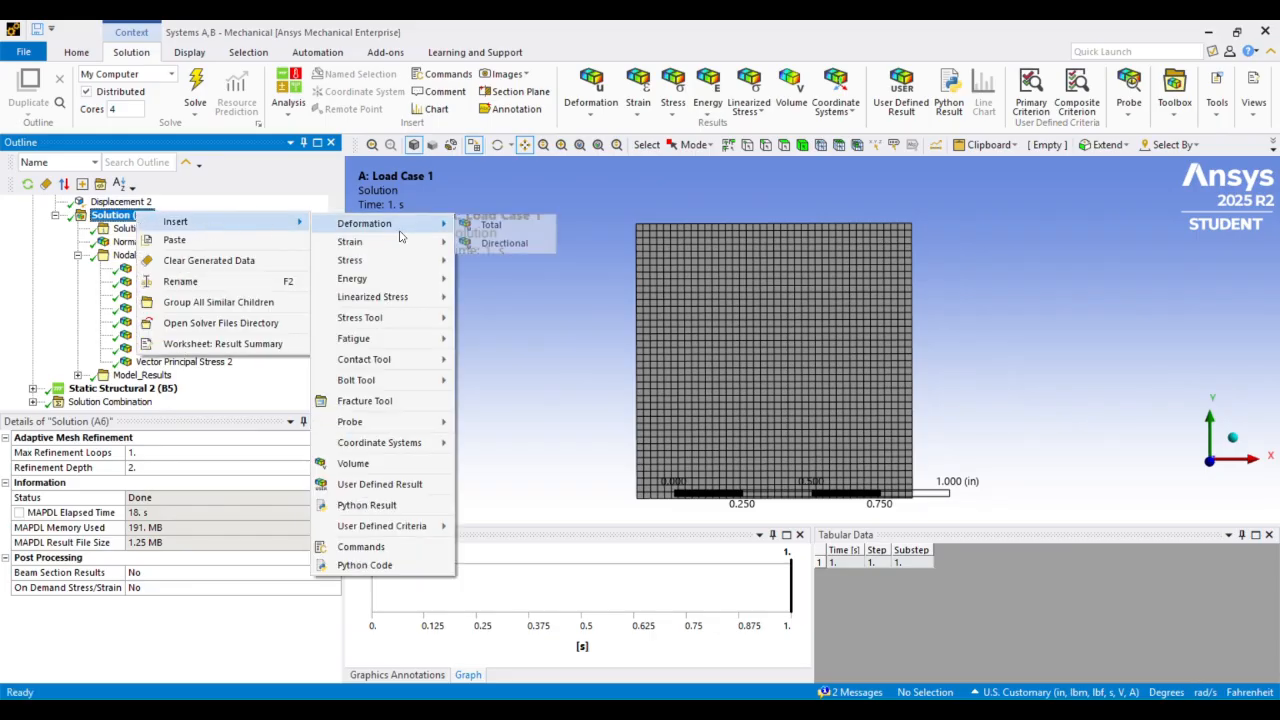
mouse_move(387, 270)
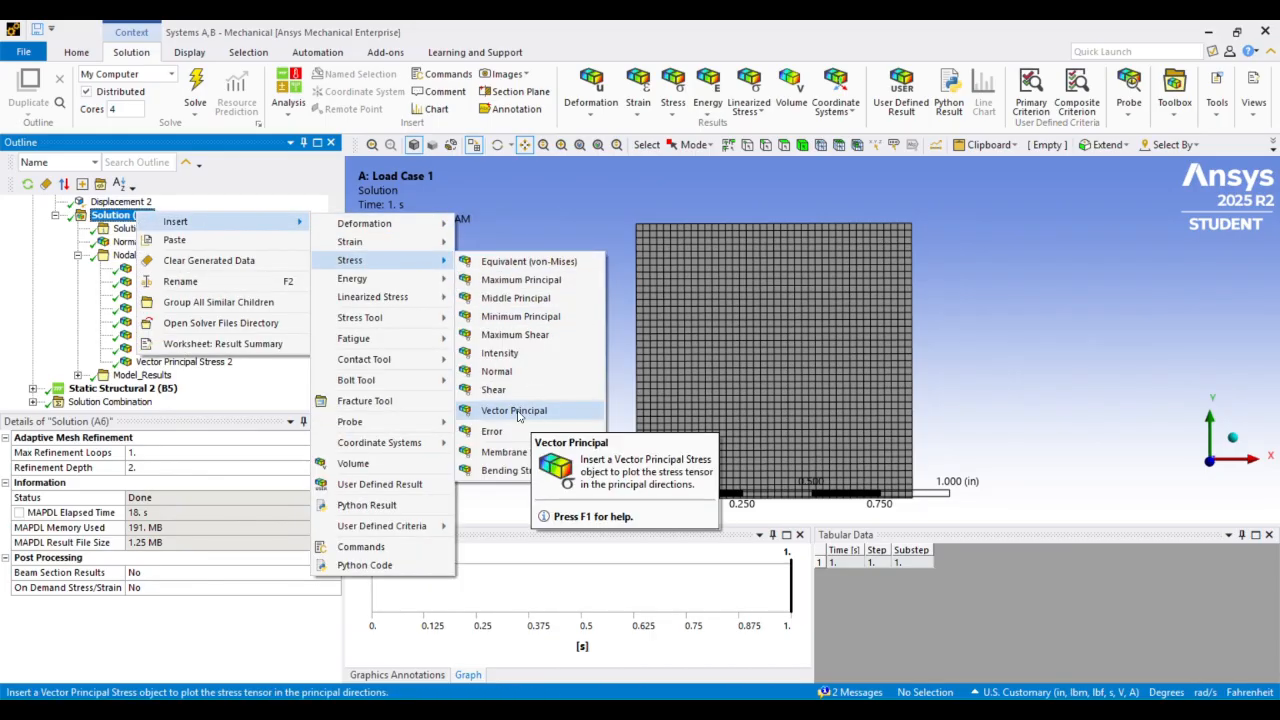
- Examine the principal stress direction arrows of the Vector Principal Stress 2 result in Nodal_Results, up close and relative to the whole plate
left_click(160, 362)
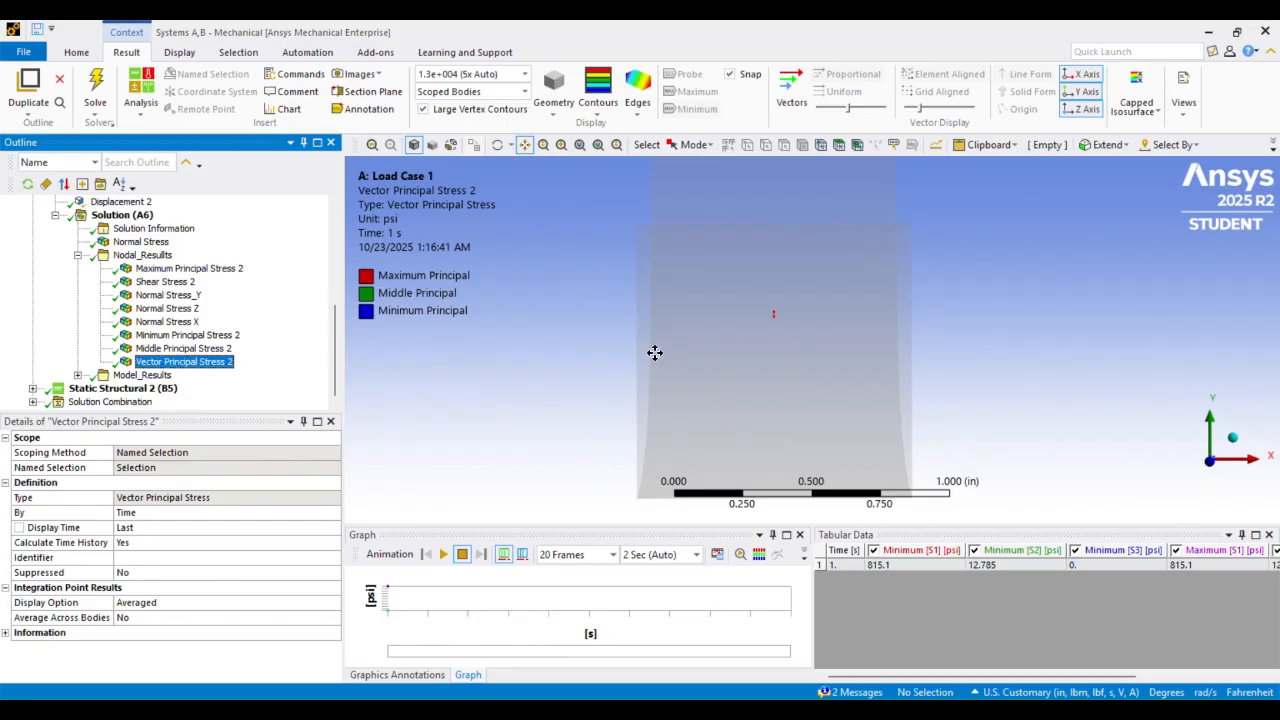
scroll(751, 266, "up", 10)
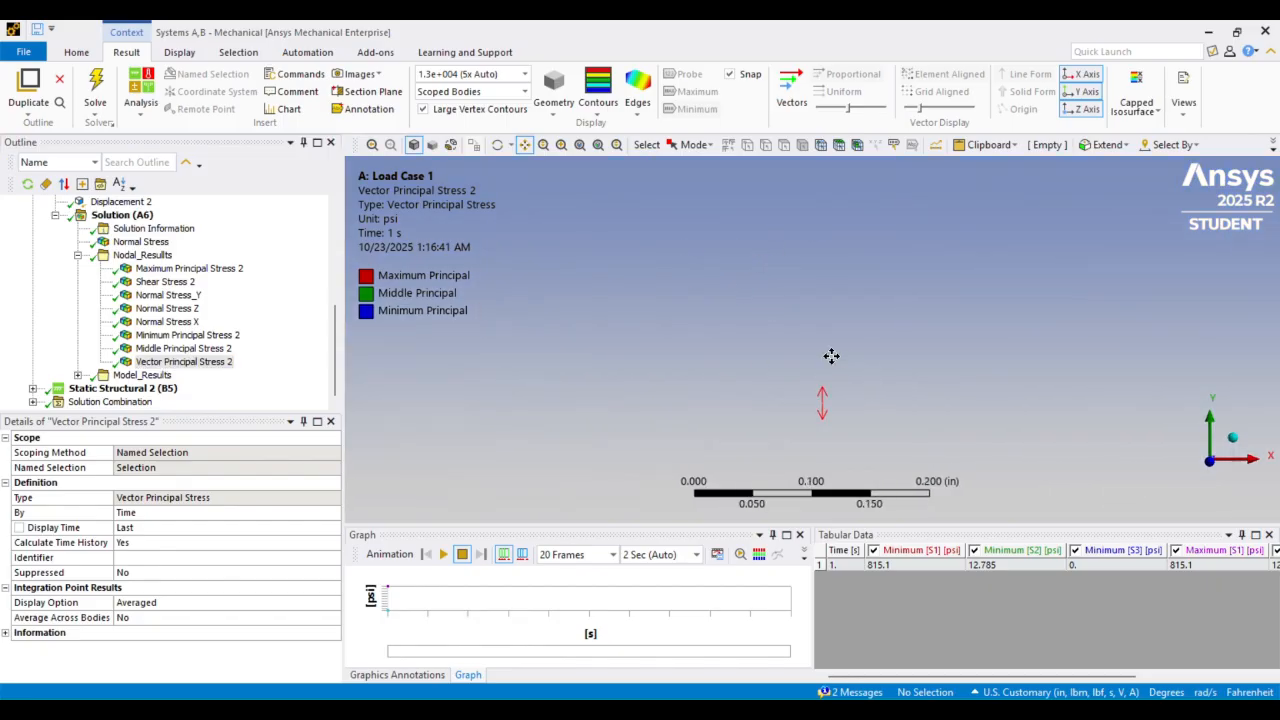
scroll(810, 262, "down", 5)
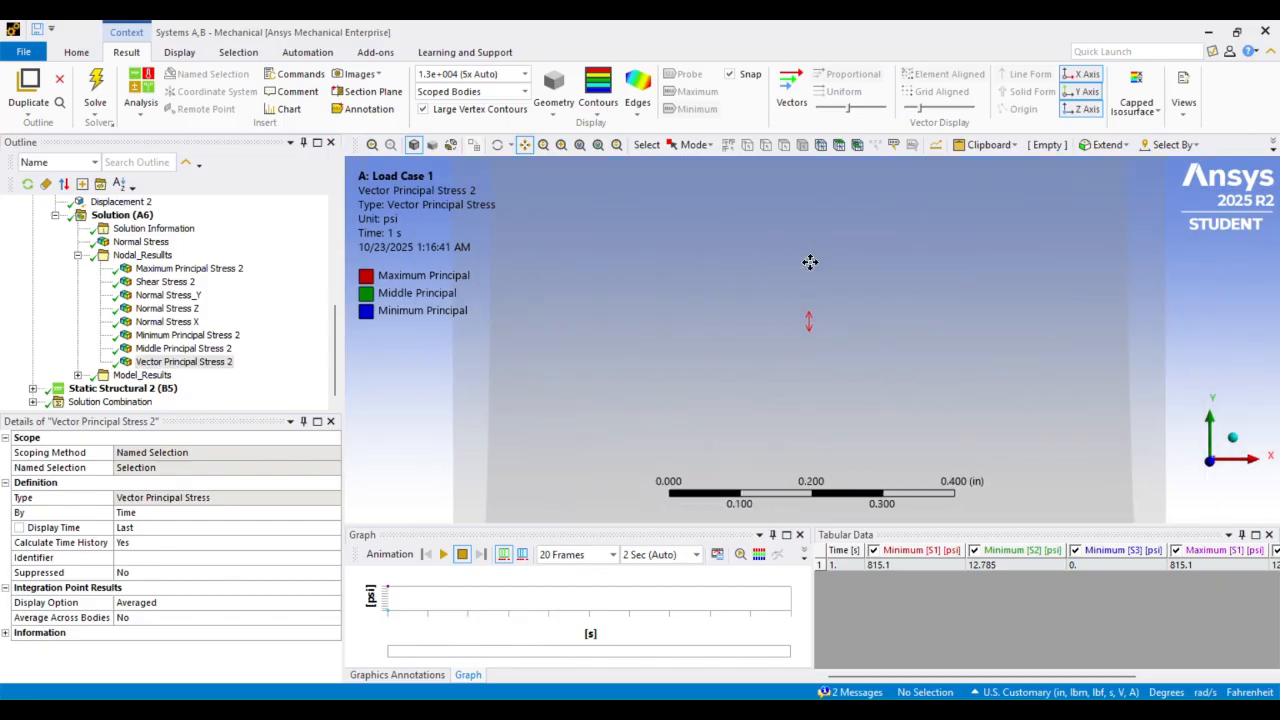
scroll(805, 282, "up", 6)
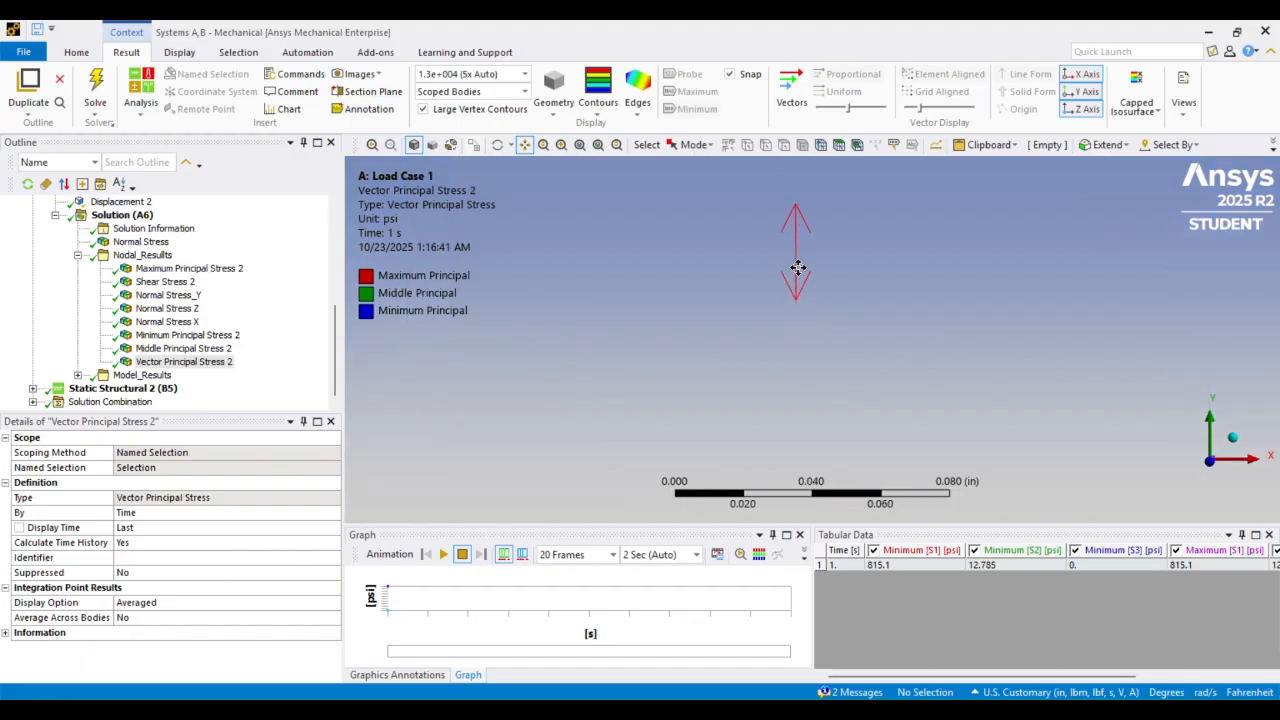
scroll(806, 250, "down", 7)
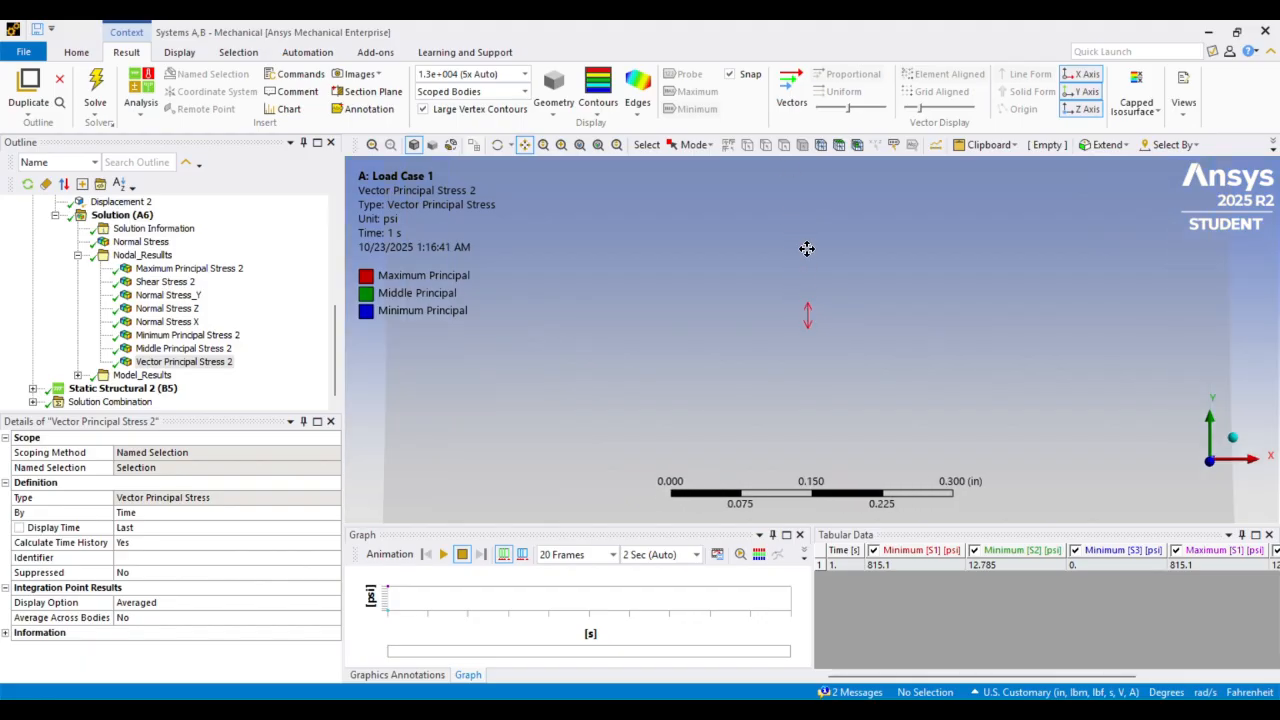
scroll(804, 255, "down", 3)
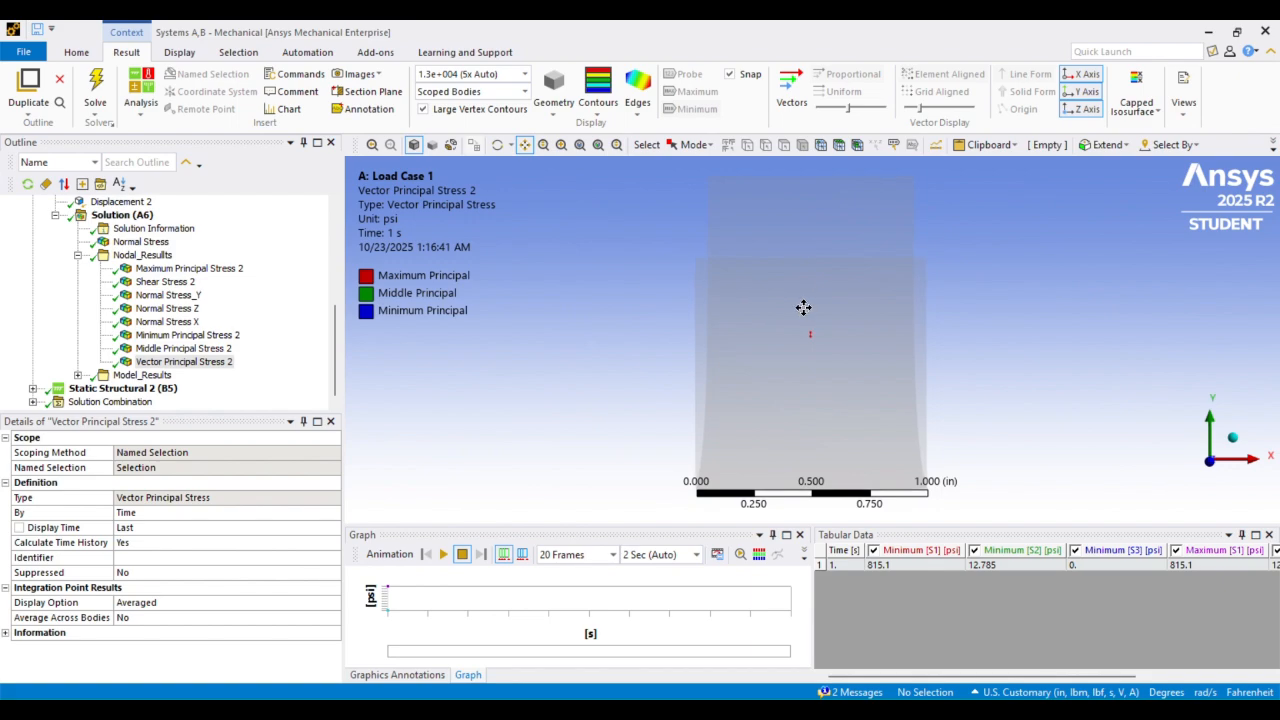
scroll(798, 268, "up", 3)
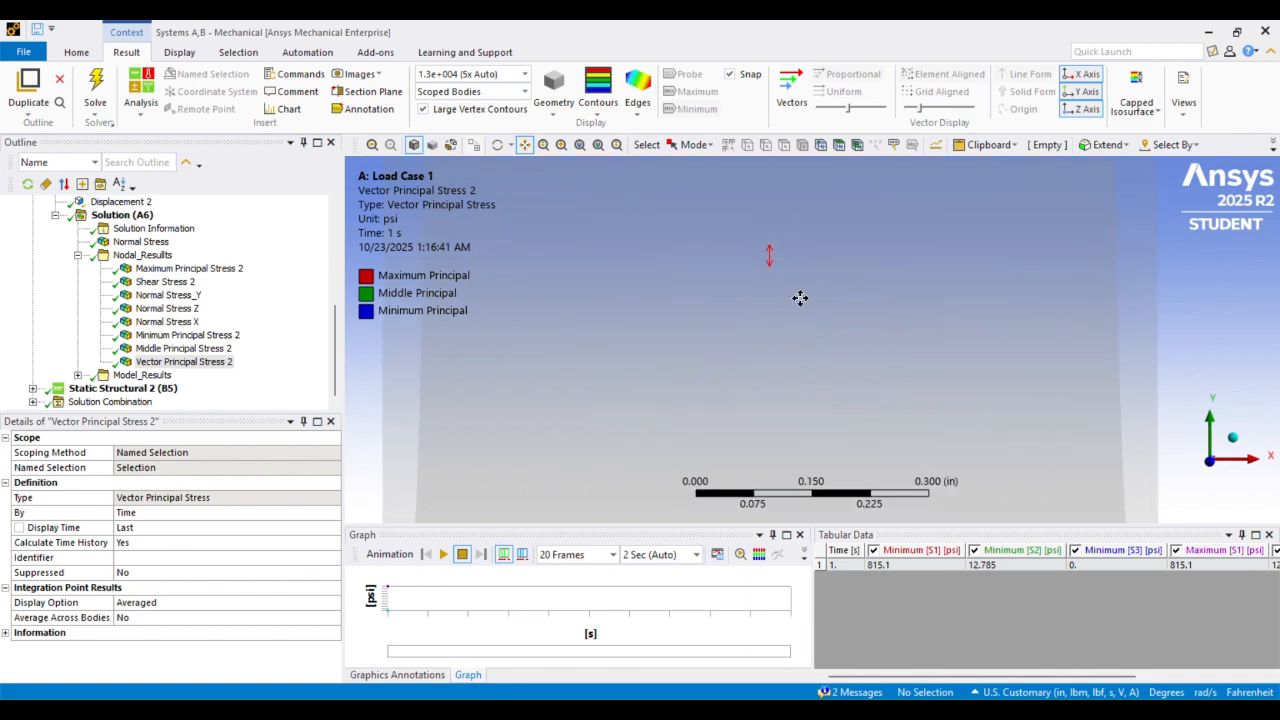
scroll(780, 255, "up", 3)
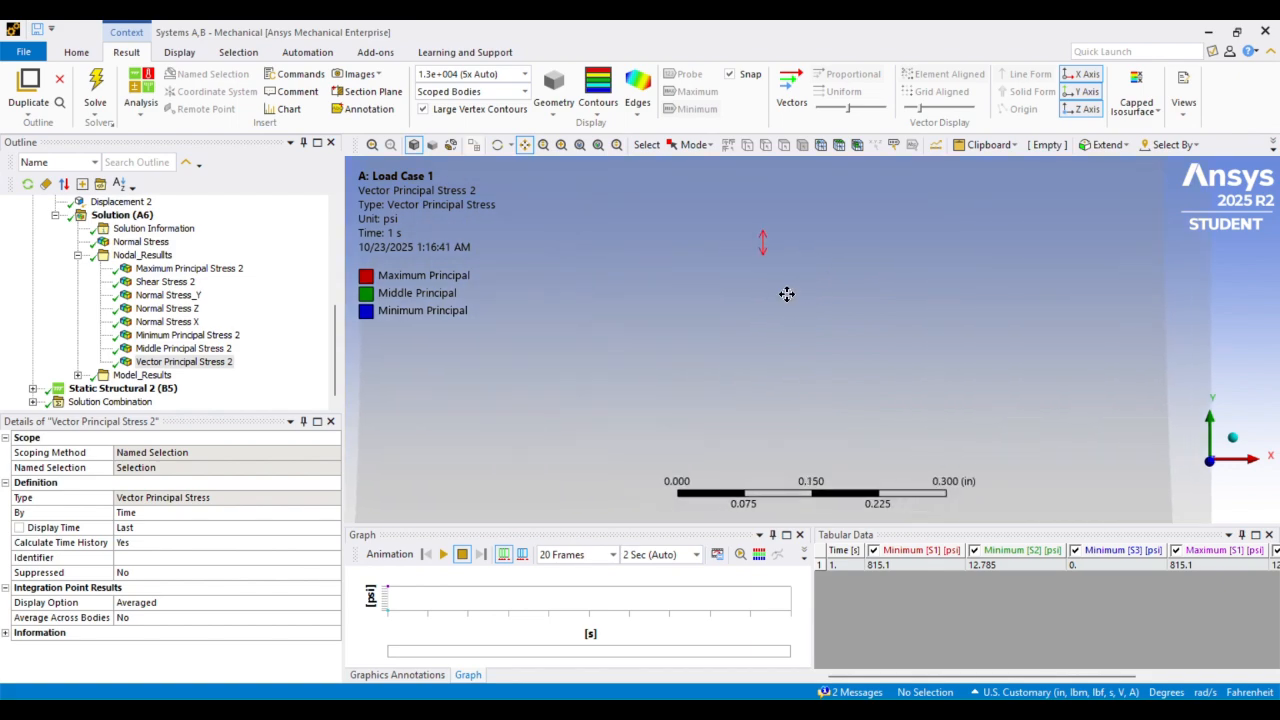
scroll(784, 245, "down", 5)
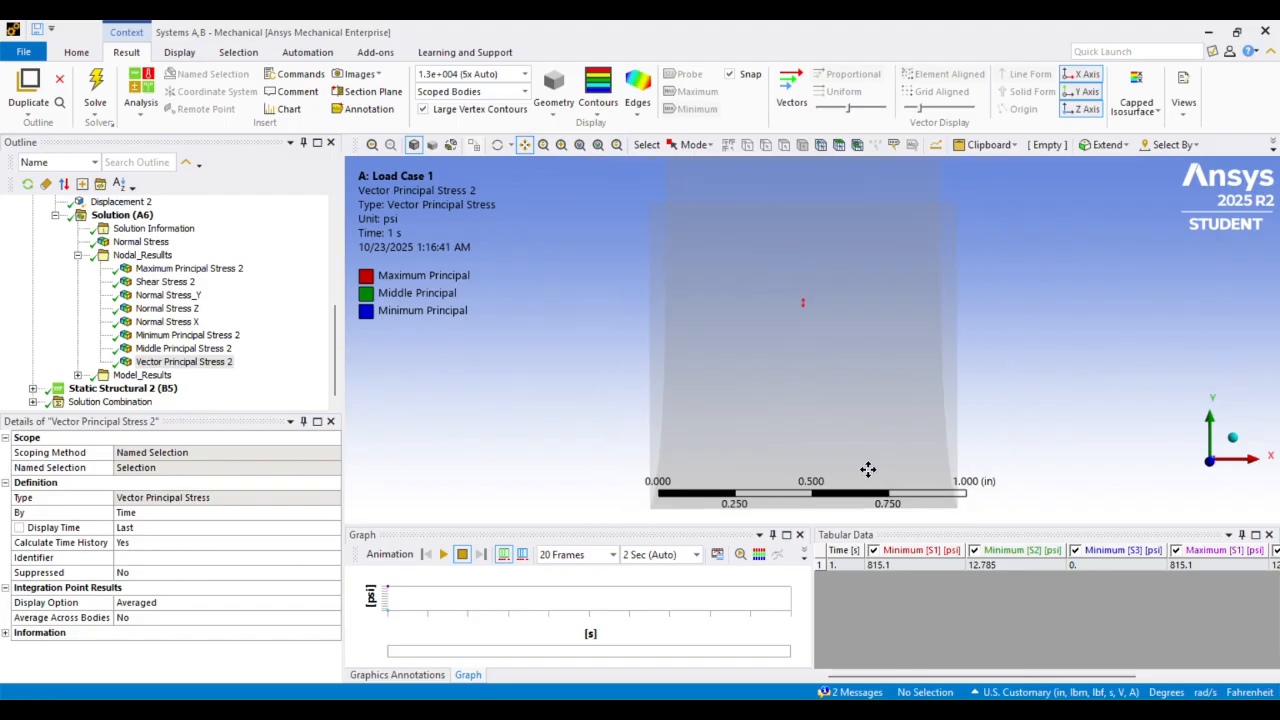